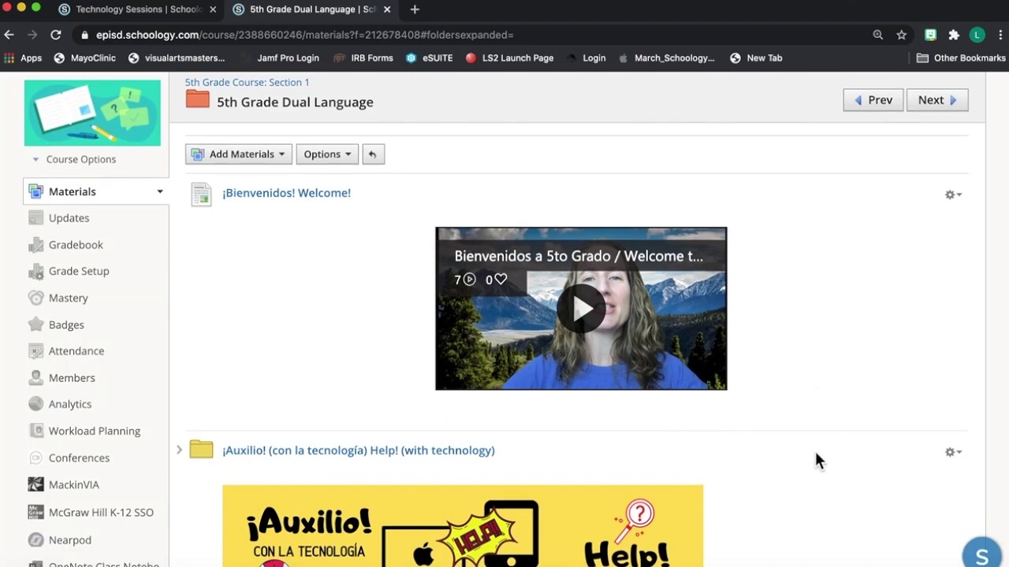
# Publish the Week 2: August 24 - 28 folder from its gear menu and confirm
pyautogui.scroll(-2, 815, 460)
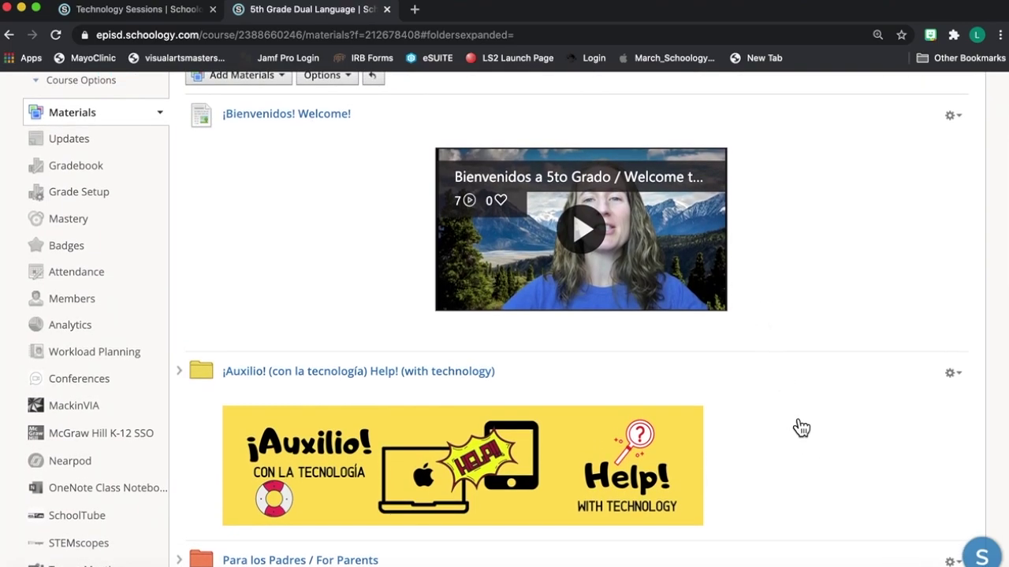
pyautogui.scroll(-5, 801, 428)
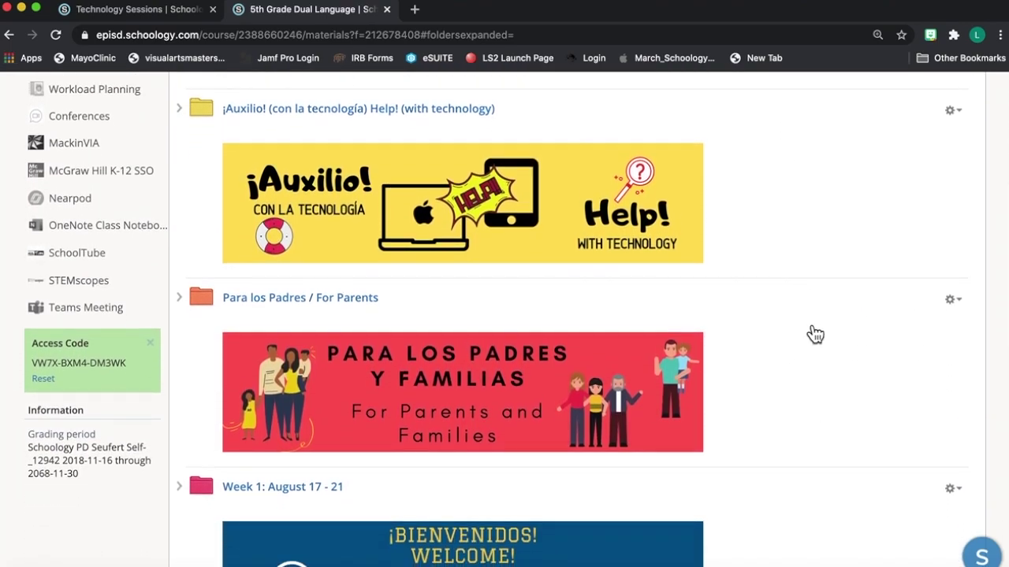
pyautogui.scroll(-6, 811, 392)
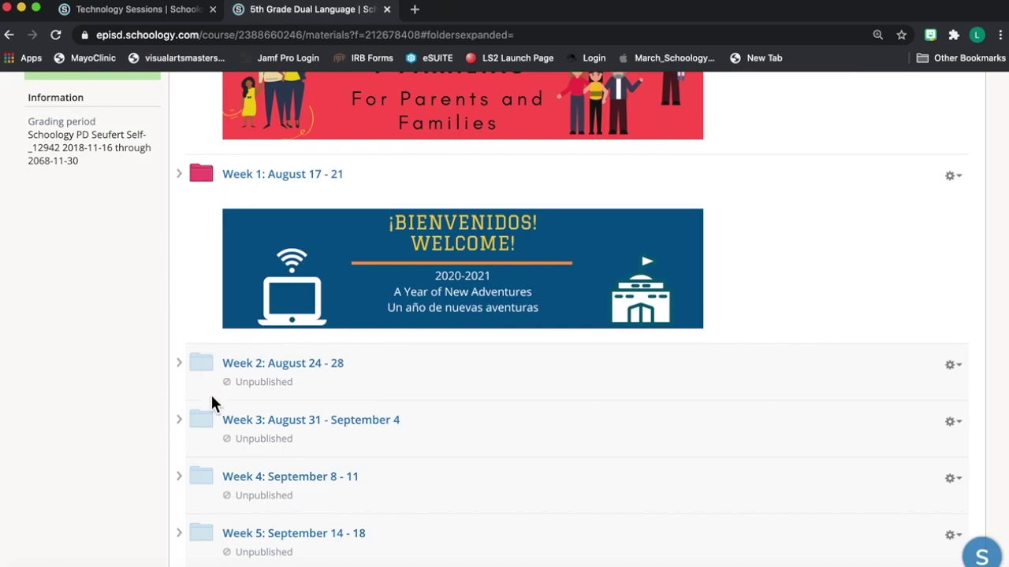
pyautogui.scroll(-4, 212, 394)
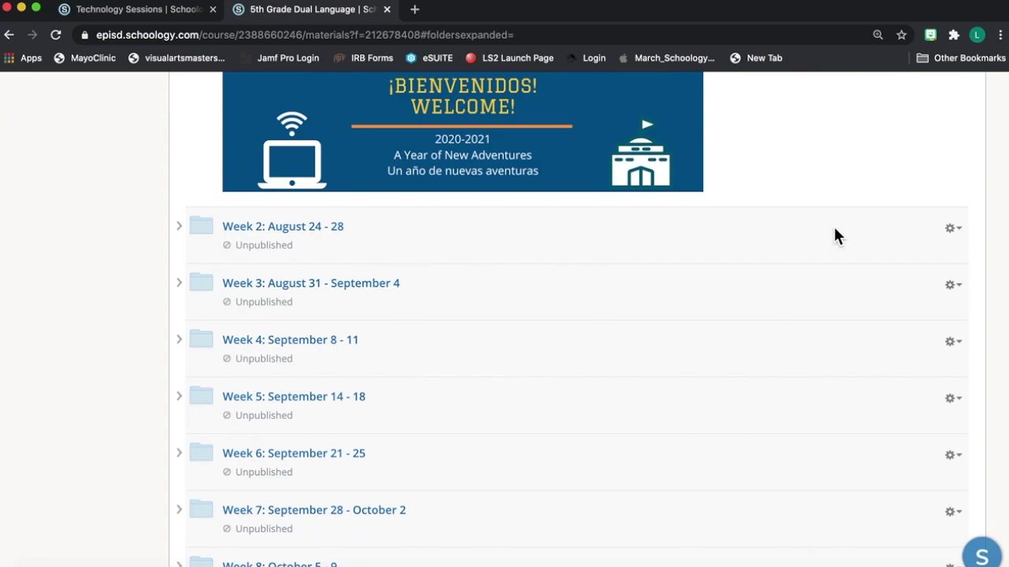
pyautogui.click(962, 234)
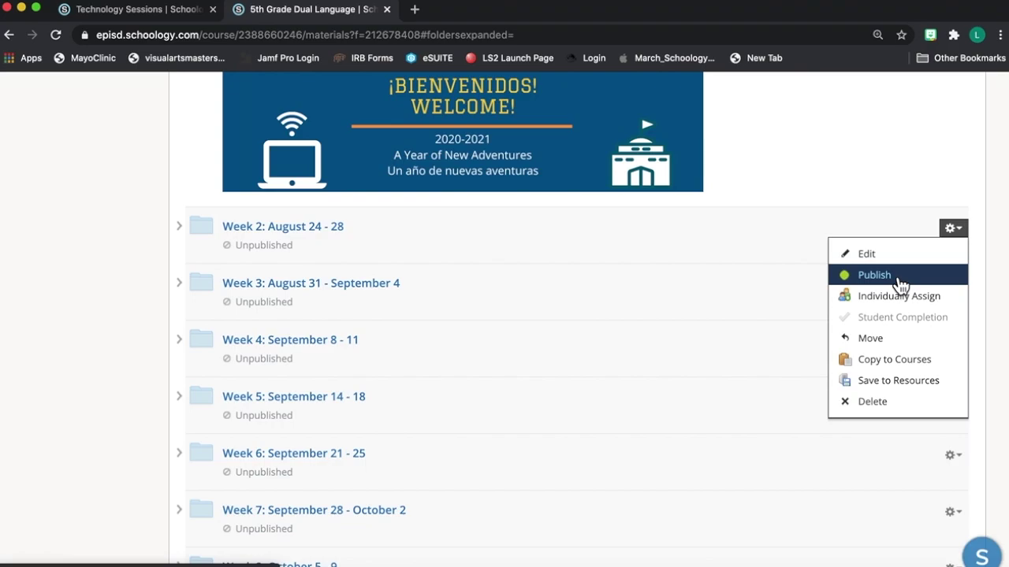
pyautogui.click(899, 281)
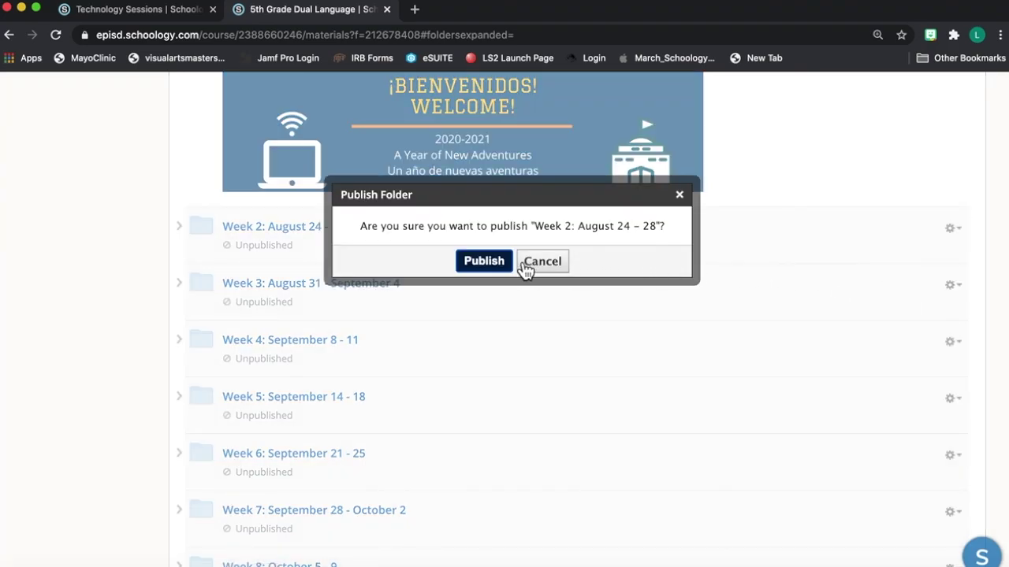
pyautogui.click(508, 266)
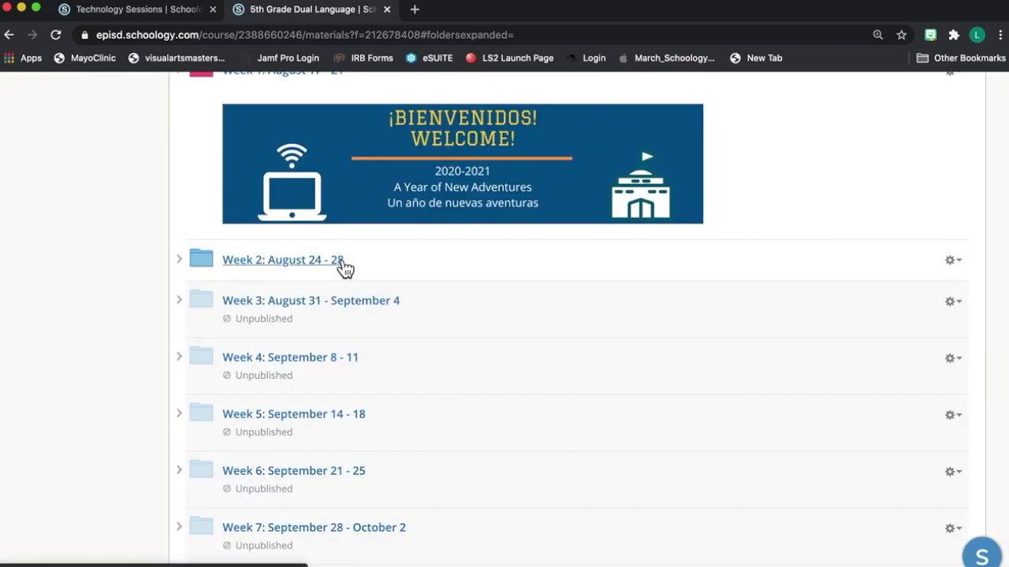
pyautogui.scroll(2, 342, 236)
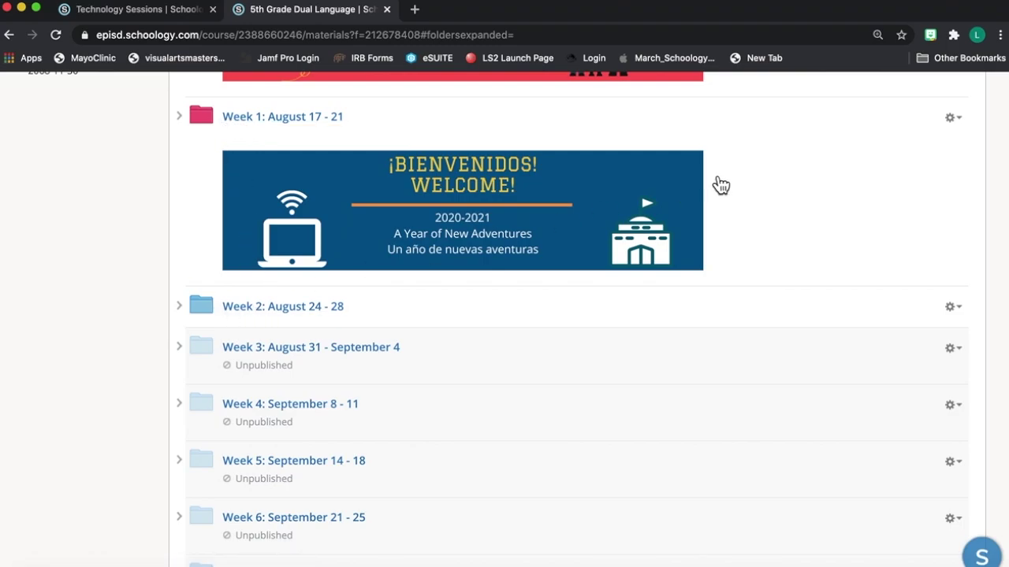
# Change the Week 1: August 17 - 21 folder colour to light blue
pyautogui.click(958, 120)
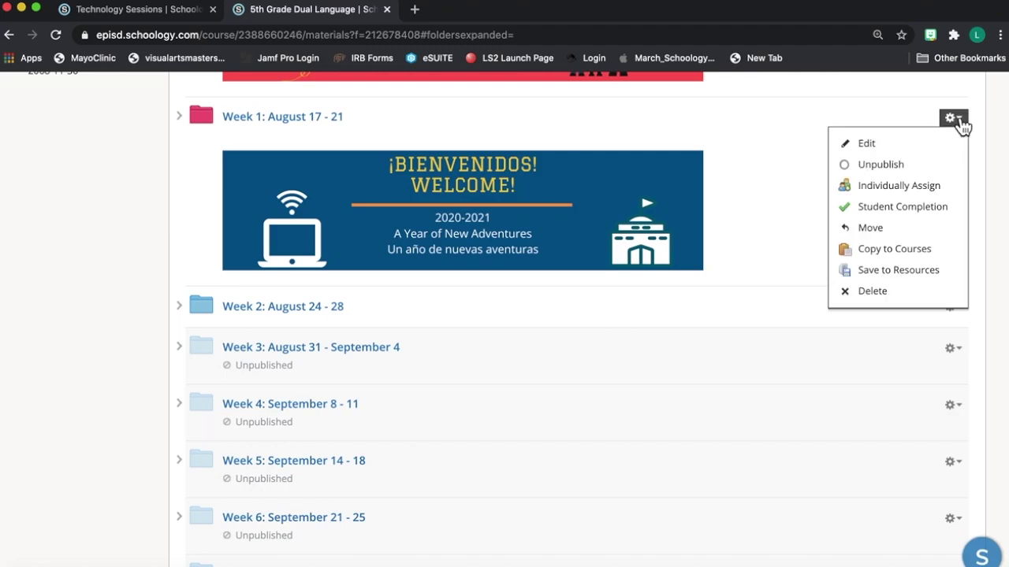
pyautogui.click(910, 146)
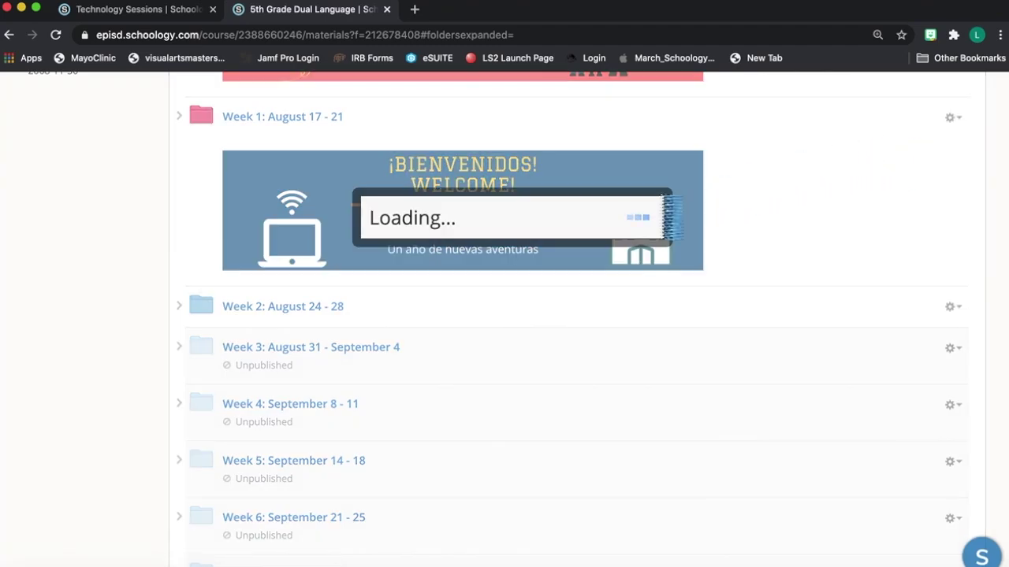
pyautogui.click(398, 187)
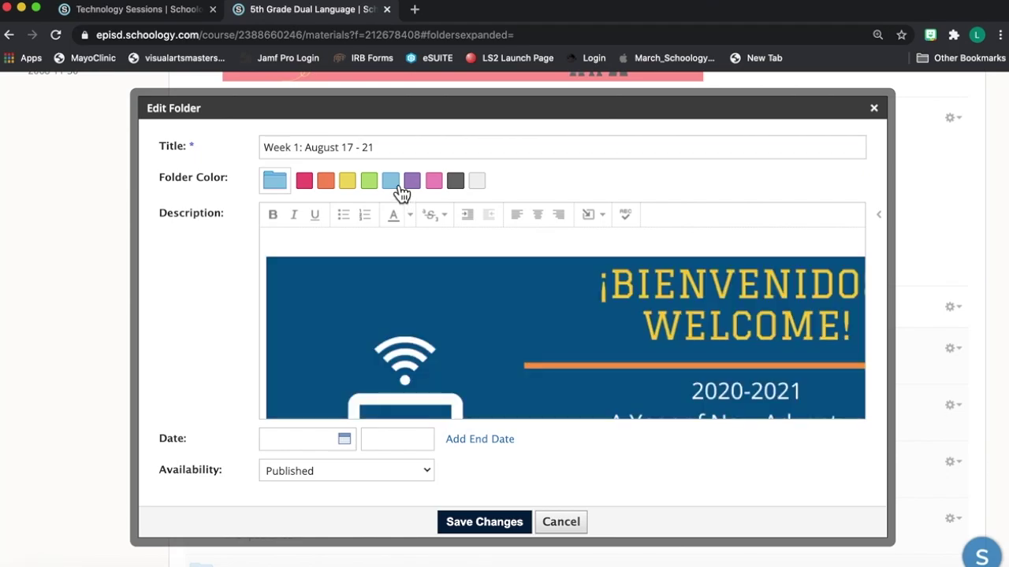
pyautogui.click(476, 523)
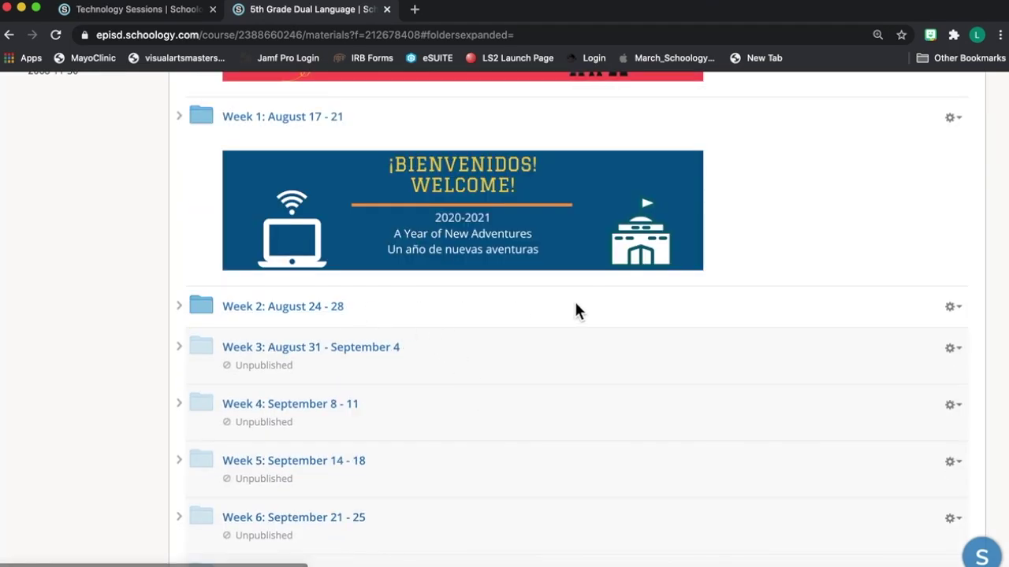
# Change the Week 2: August 24 - 28 folder colour to red
pyautogui.click(955, 309)
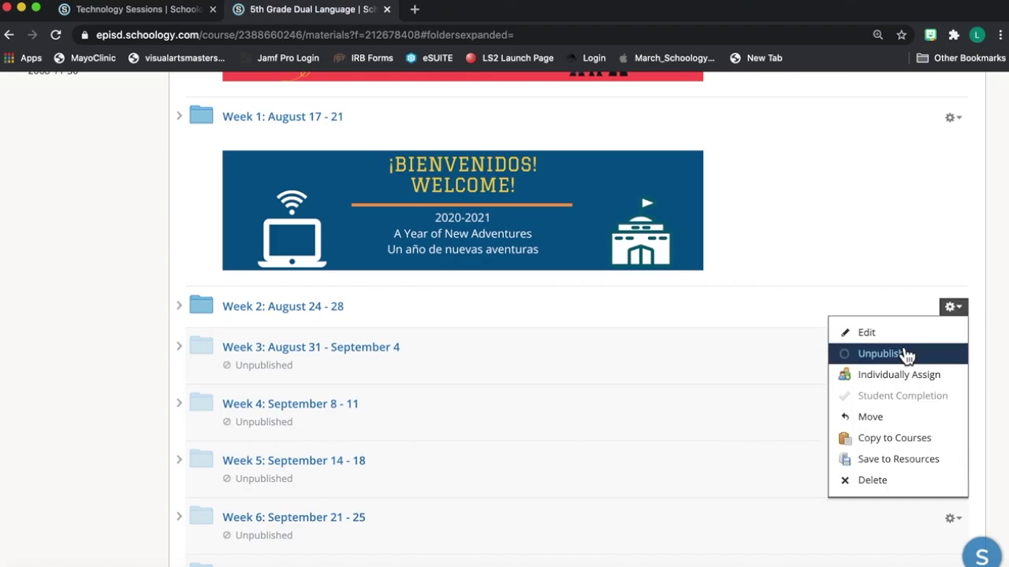
pyautogui.click(863, 332)
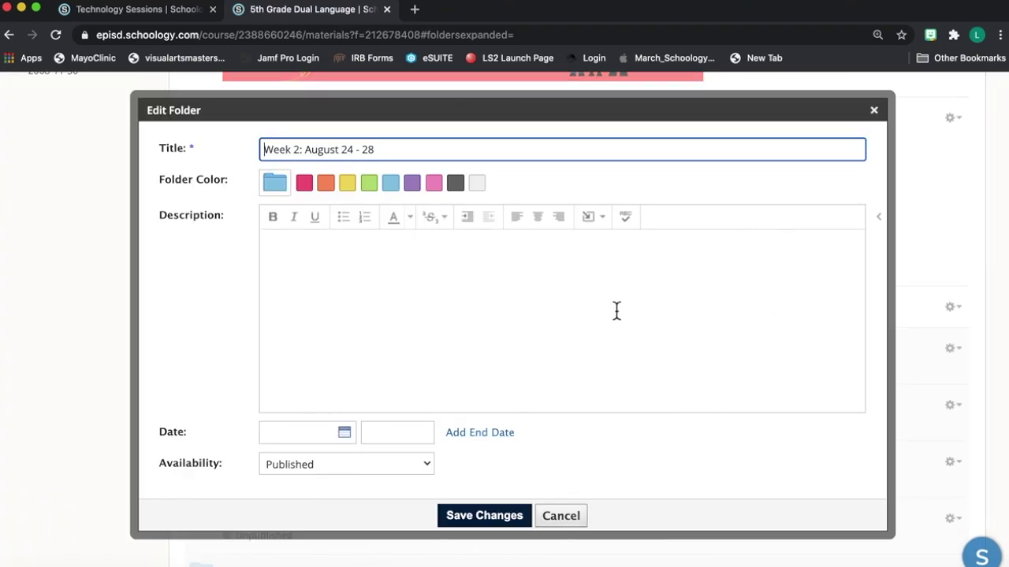
pyautogui.click(305, 184)
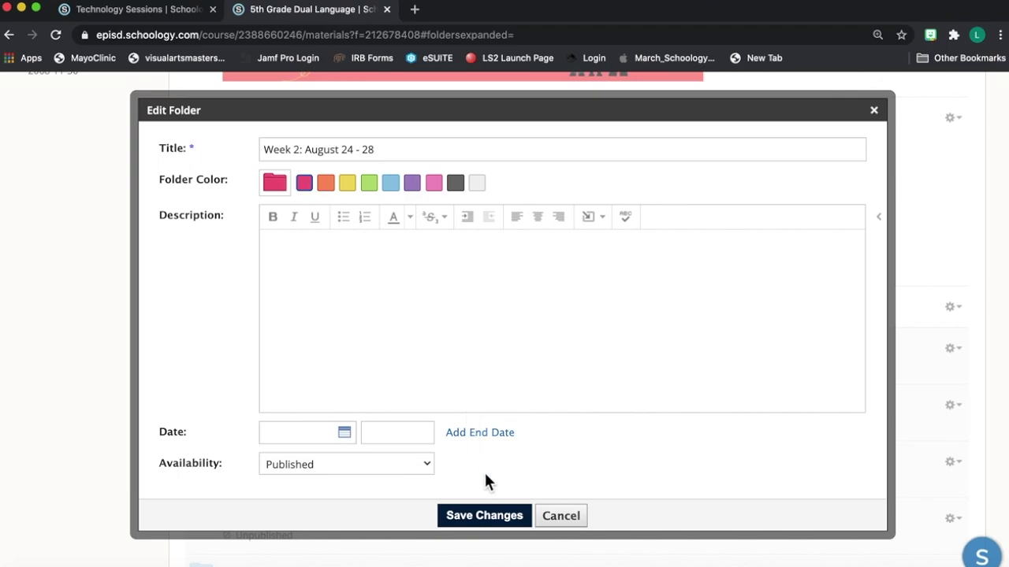
pyautogui.click(496, 520)
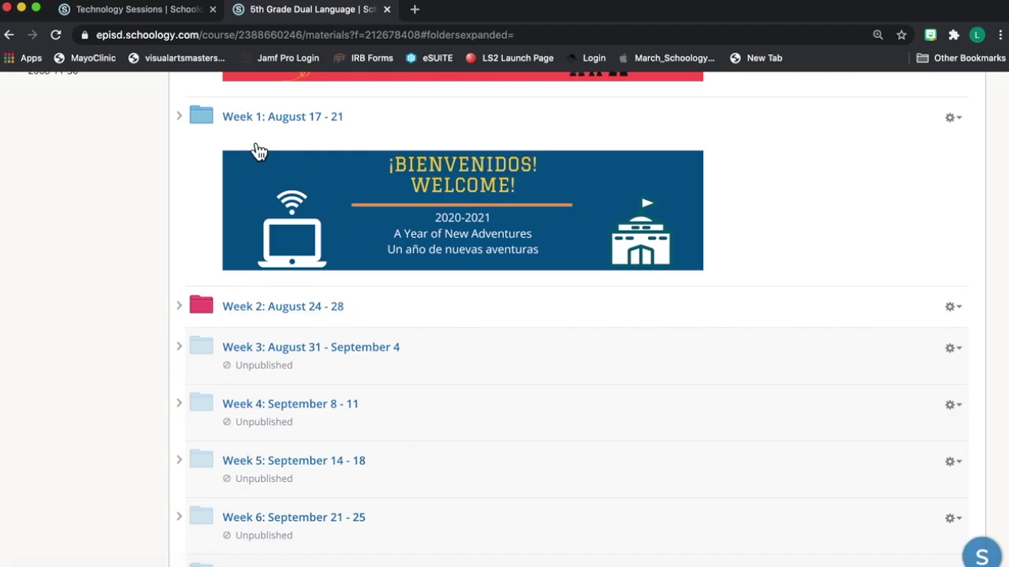
# Drag the Week 1: August 17 - 21 folder down below Week 9
pyautogui.moveTo(275, 531); pyautogui.dragTo(434, 380)
pyautogui.moveTo(189, 112); pyautogui.dragTo(196, 423)
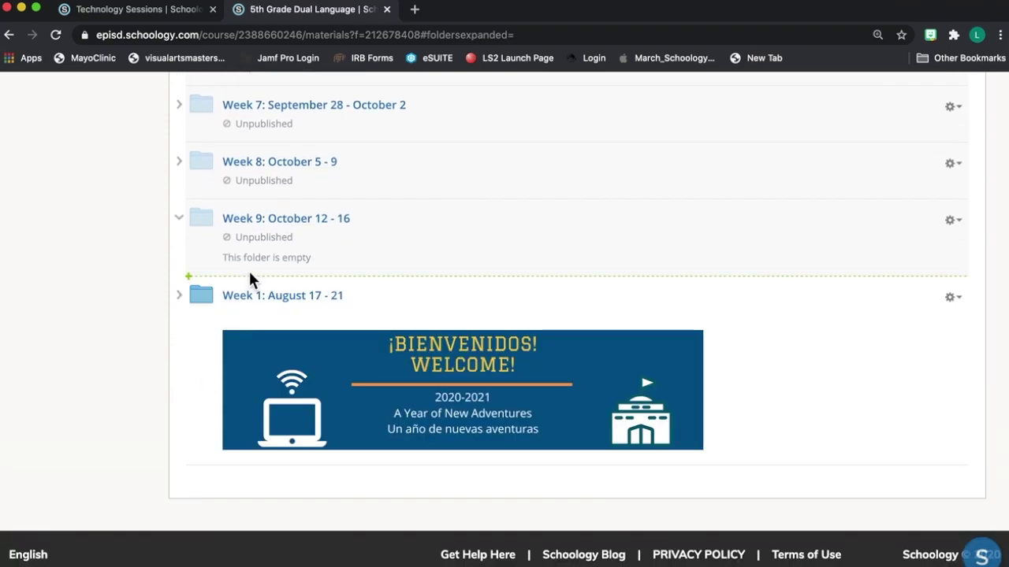
pyautogui.scroll(3, 252, 277)
pyautogui.scroll(2, 253, 278)
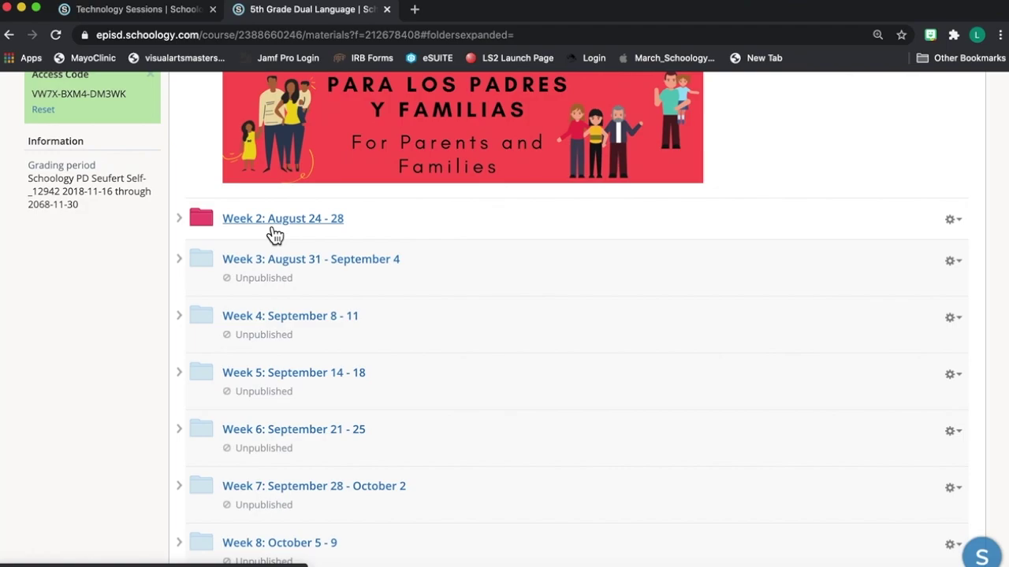
pyautogui.scroll(-4, 365, 349)
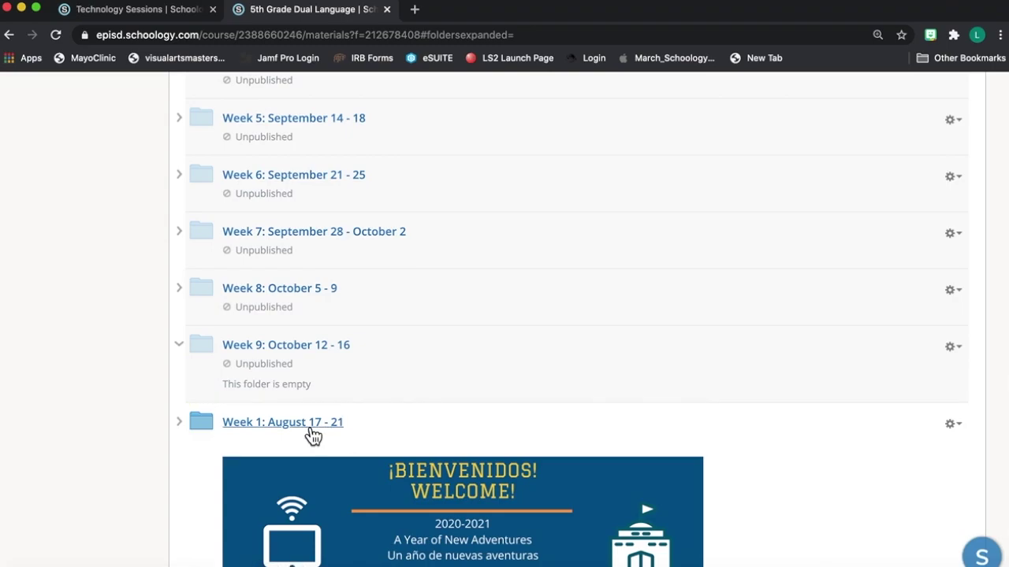
pyautogui.scroll(3, 317, 322)
pyautogui.moveTo(211, 430); pyautogui.dragTo(300, 225)
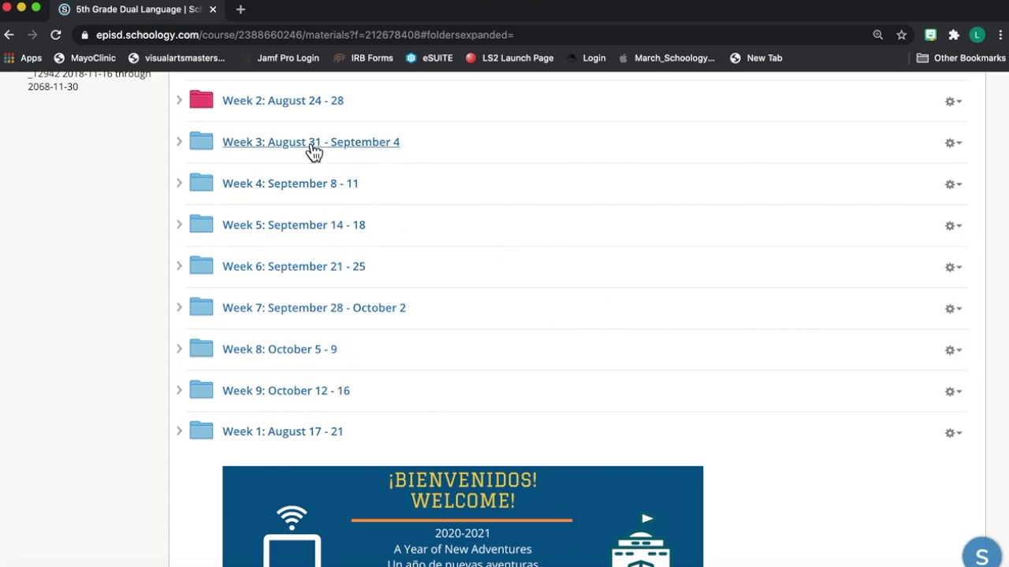
pyautogui.scroll(-1, 465, 415)
# Create a purple folder titled '1st Nine Weeks' at the bottom of the materials list
pyautogui.scroll(-2, 465, 415)
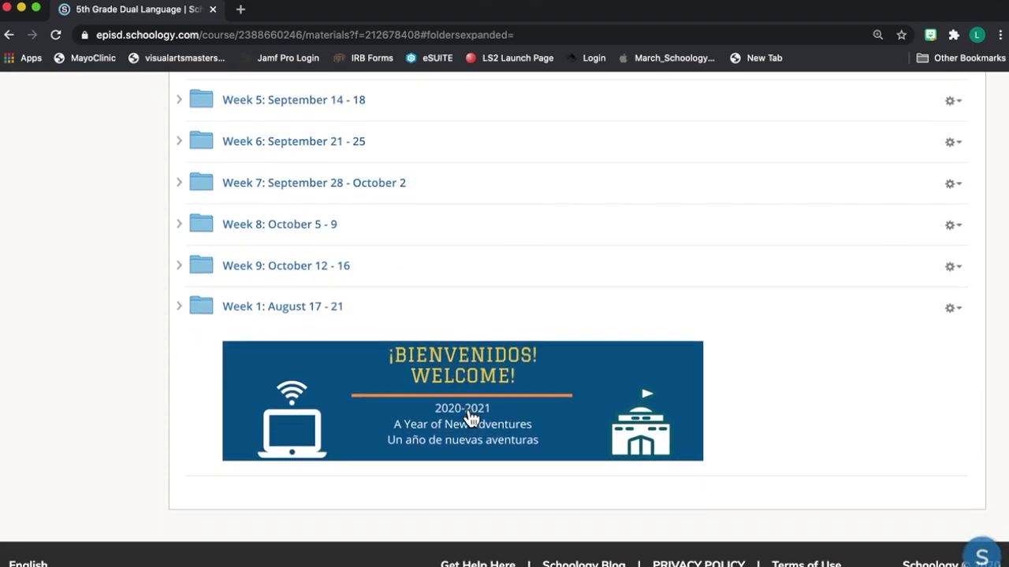
pyautogui.click(359, 478)
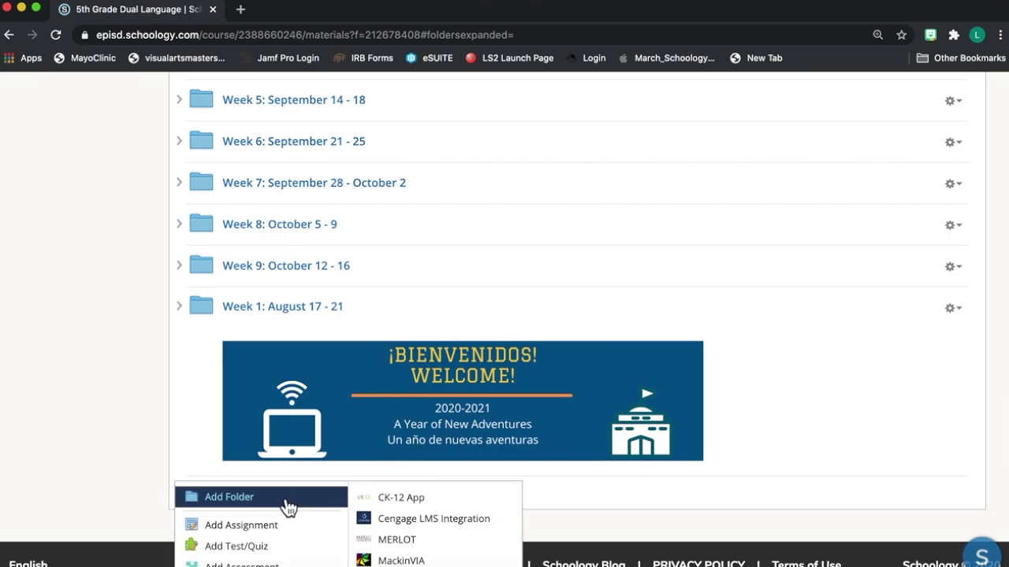
pyautogui.click(287, 500)
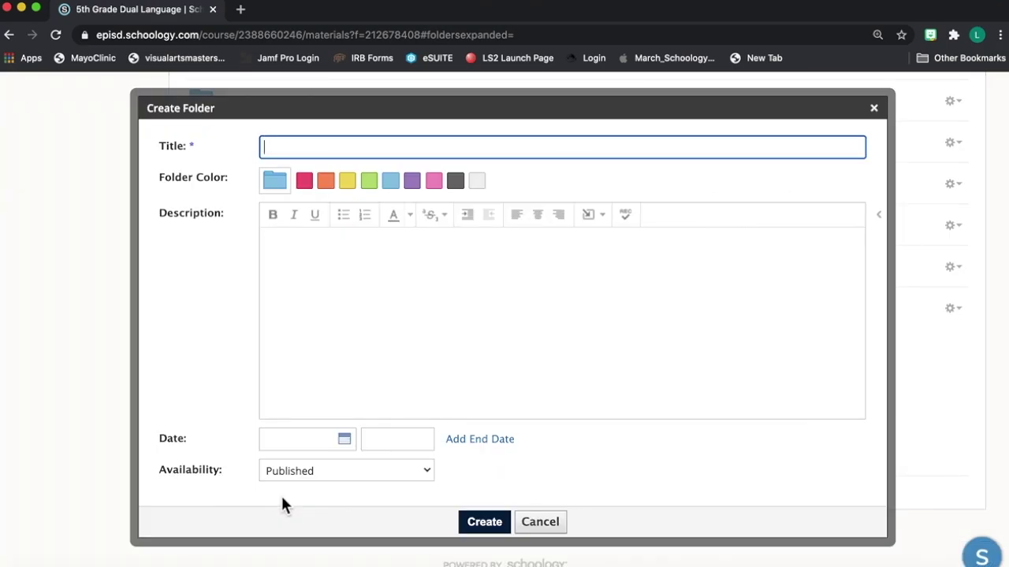
pyautogui.write('1')
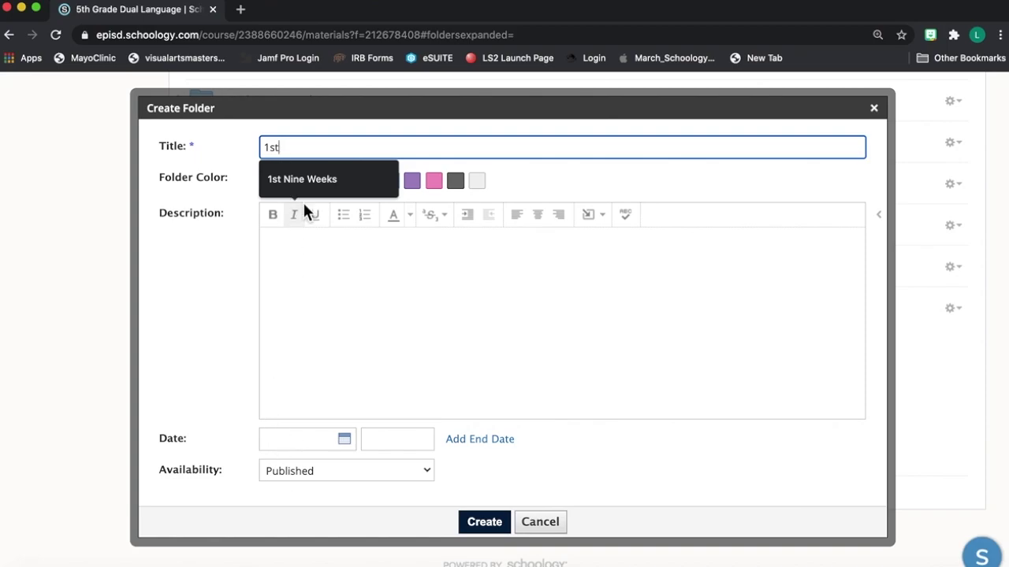
pyautogui.write('st')
pyautogui.click(307, 189)
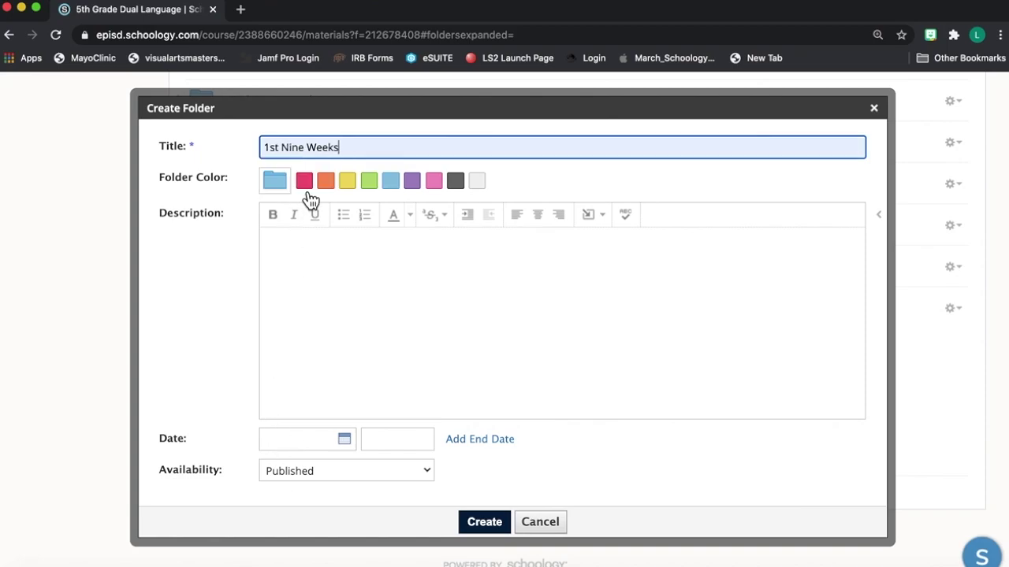
pyautogui.click(412, 182)
pyautogui.click(483, 521)
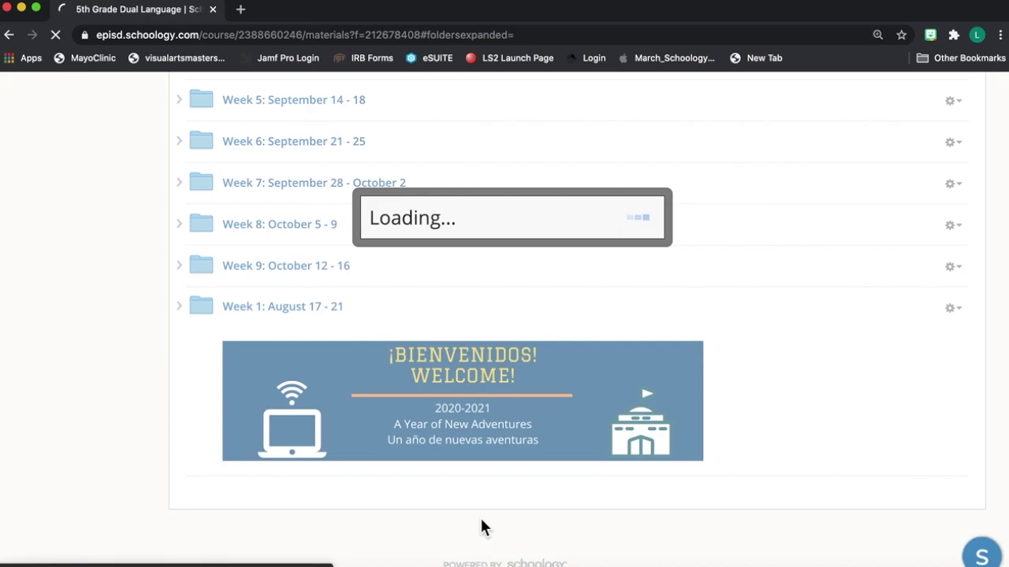
# Move the week folders into the 1st Nine Weeks folder
pyautogui.scroll(-1, 331, 509)
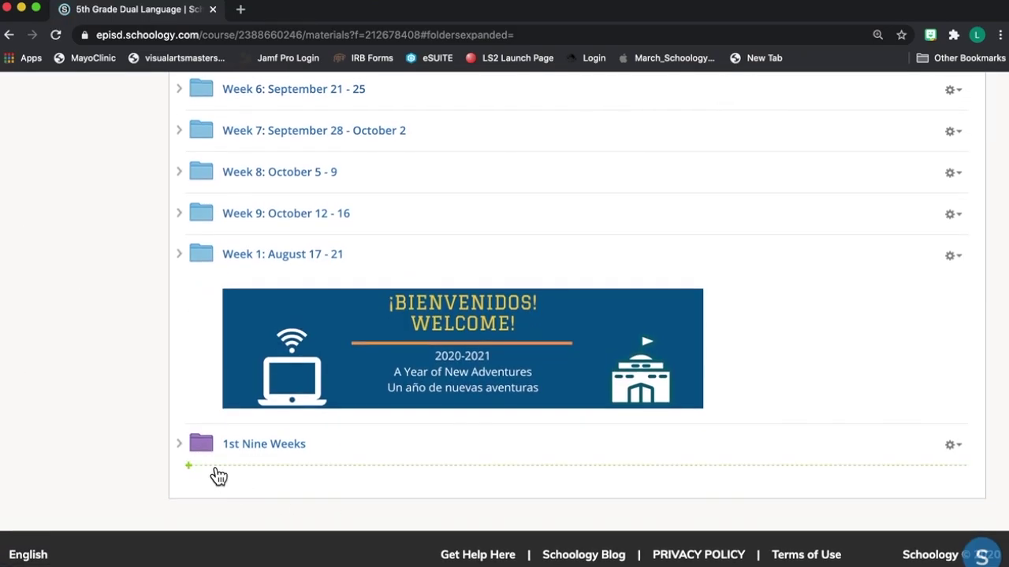
pyautogui.click(182, 446)
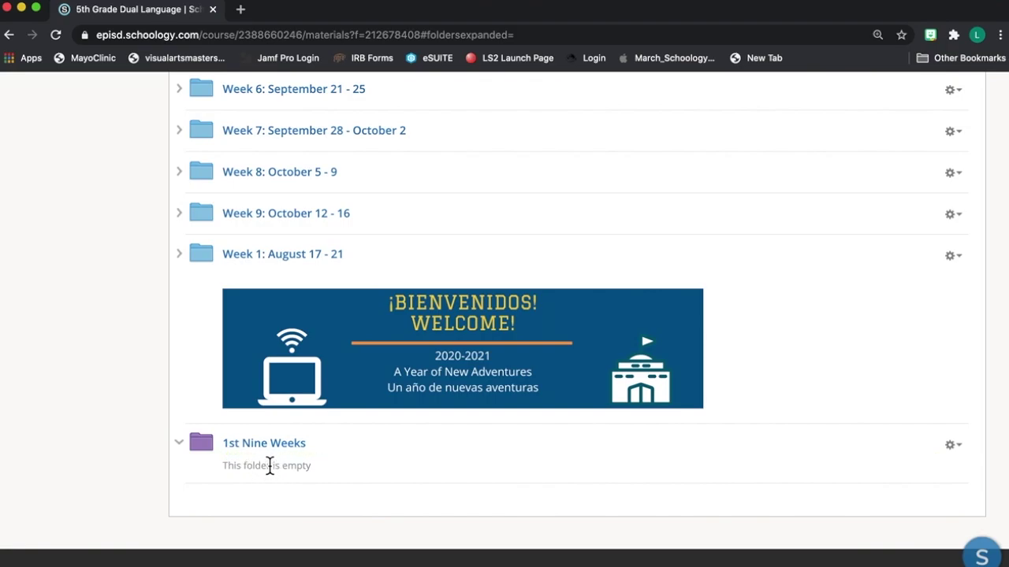
pyautogui.moveTo(200, 256); pyautogui.dragTo(229, 286)
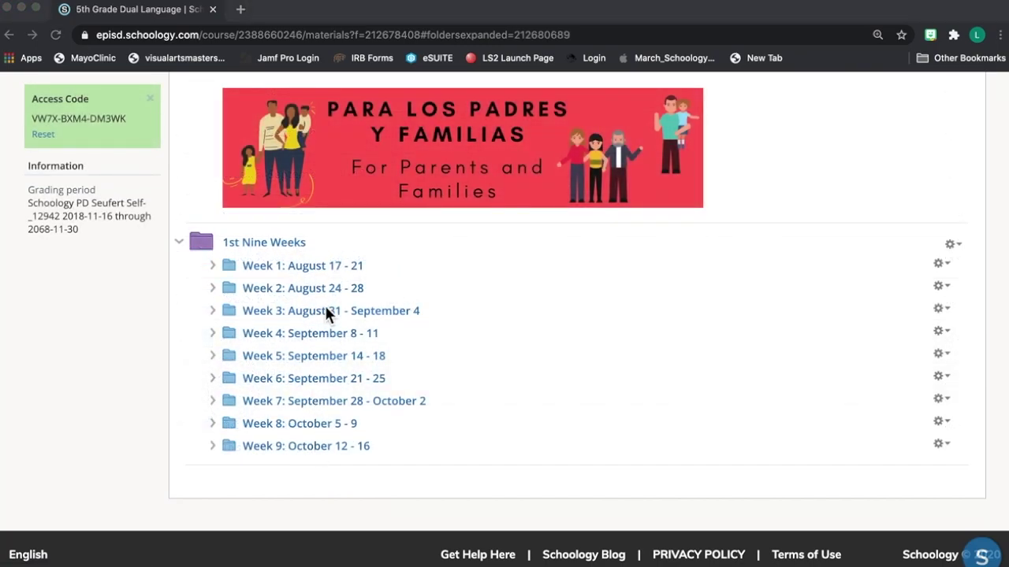
pyautogui.click(181, 242)
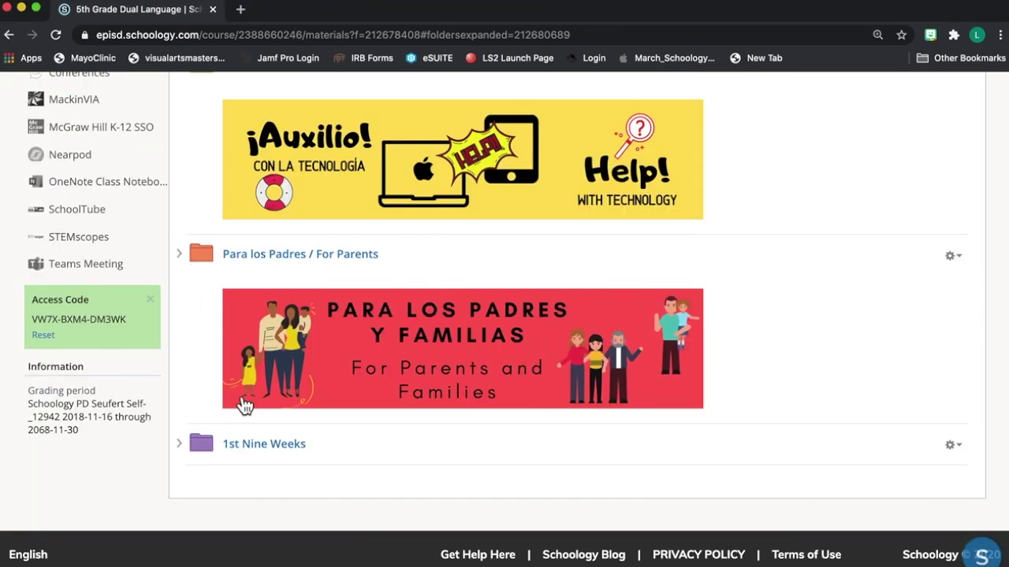
# Create a red folder titled 'Week 1: October 19 - 23' above 1st Nine Weeks
pyautogui.click(228, 430)
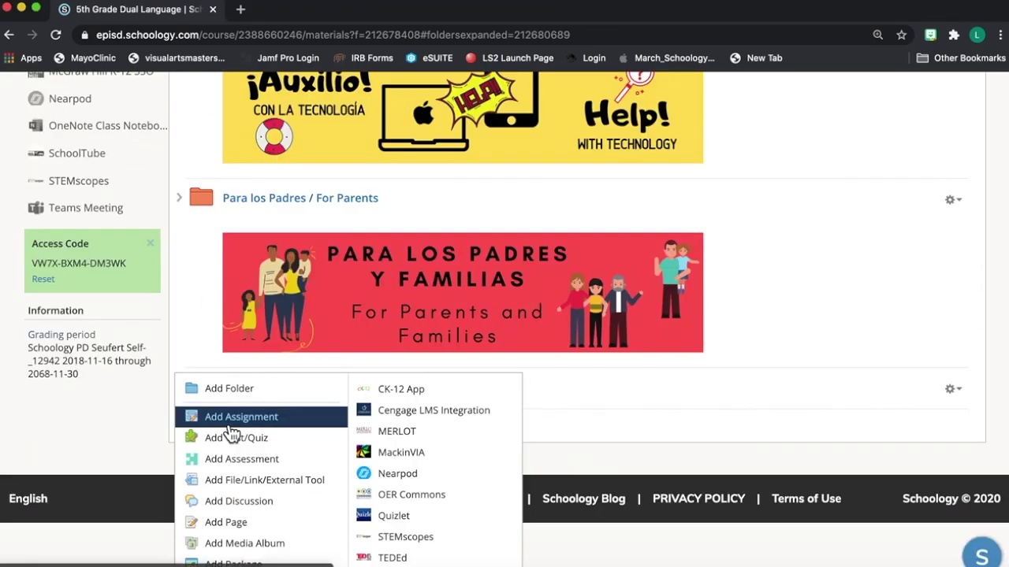
pyautogui.click(229, 388)
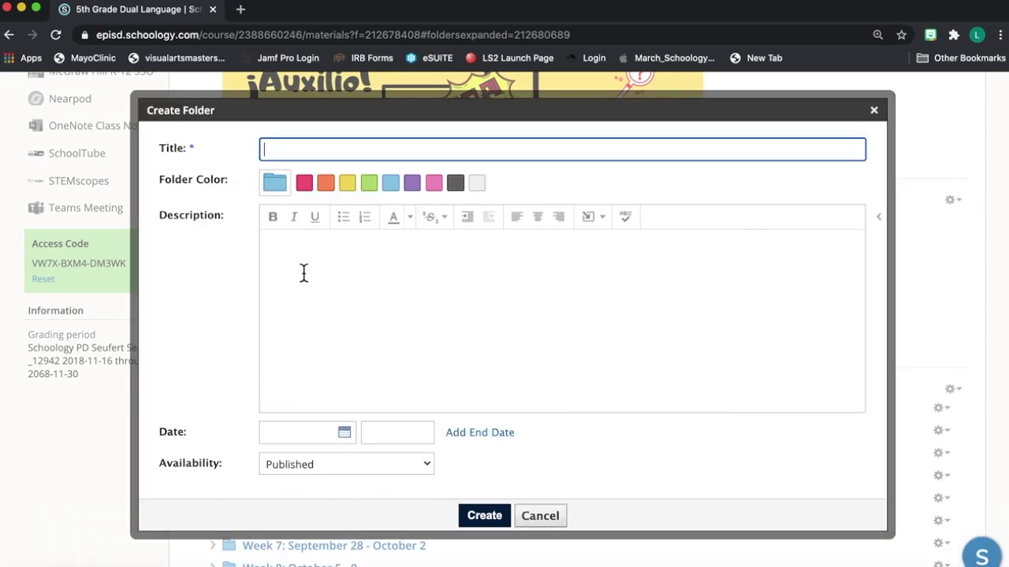
pyautogui.write('Week ')
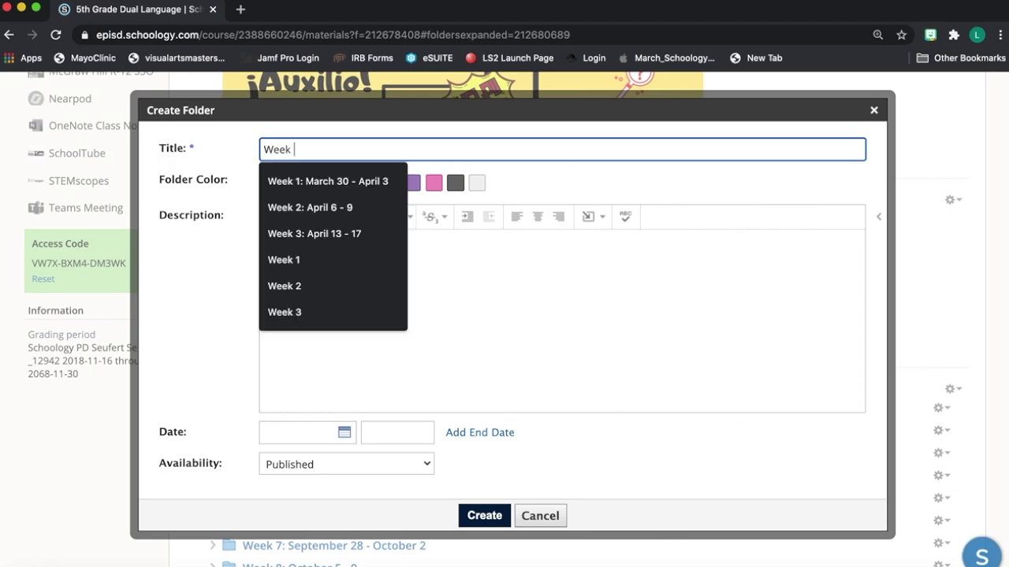
pyautogui.write('1:')
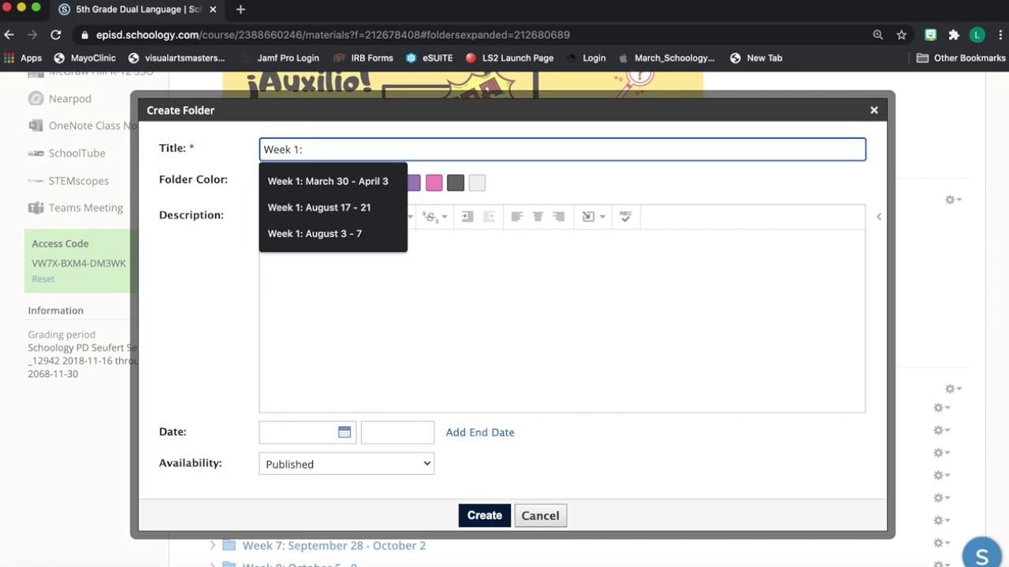
pyautogui.write(' October 19 - 23')
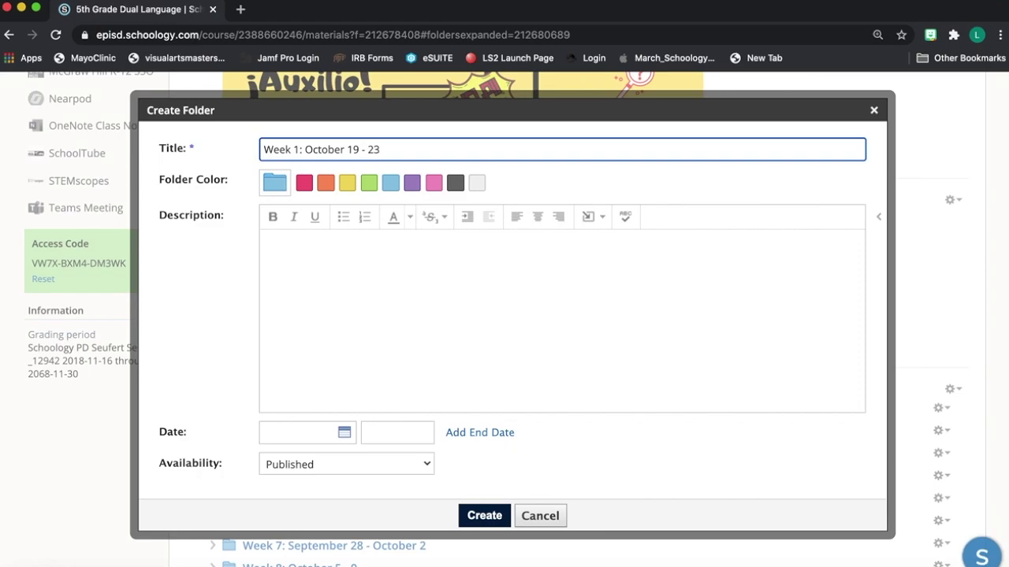
pyautogui.click(308, 188)
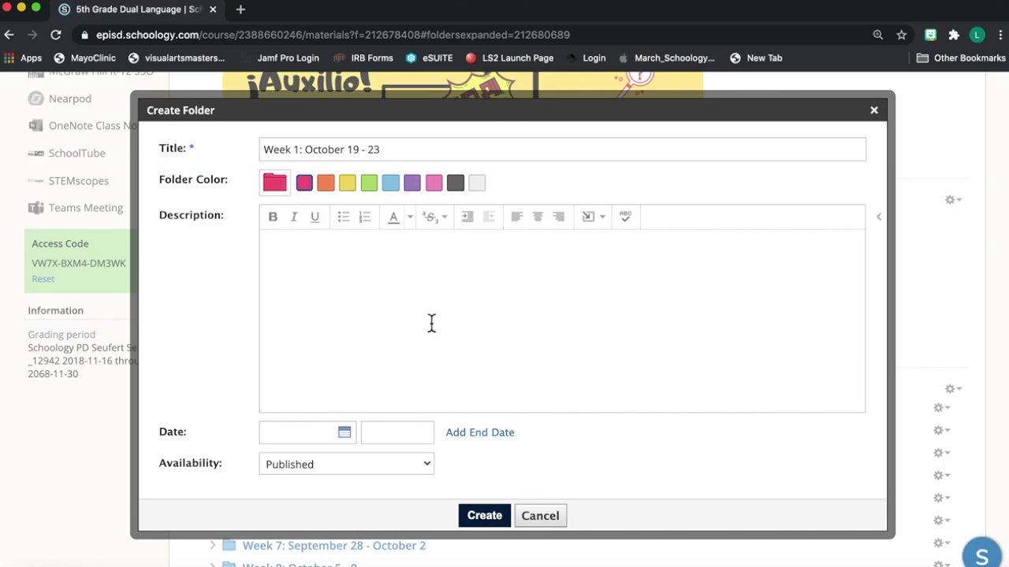
pyautogui.click(483, 513)
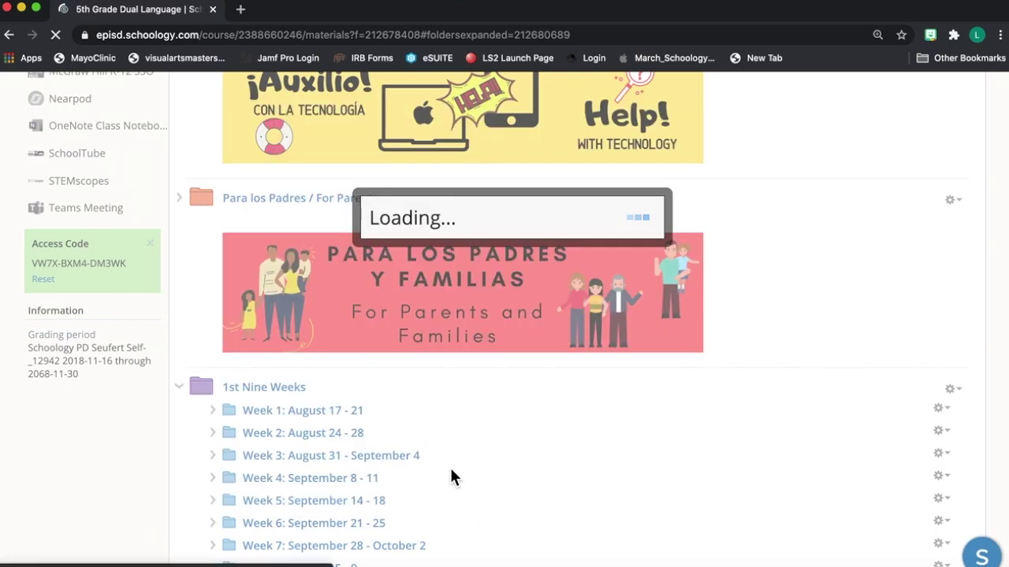
pyautogui.scroll(-10, 351, 419)
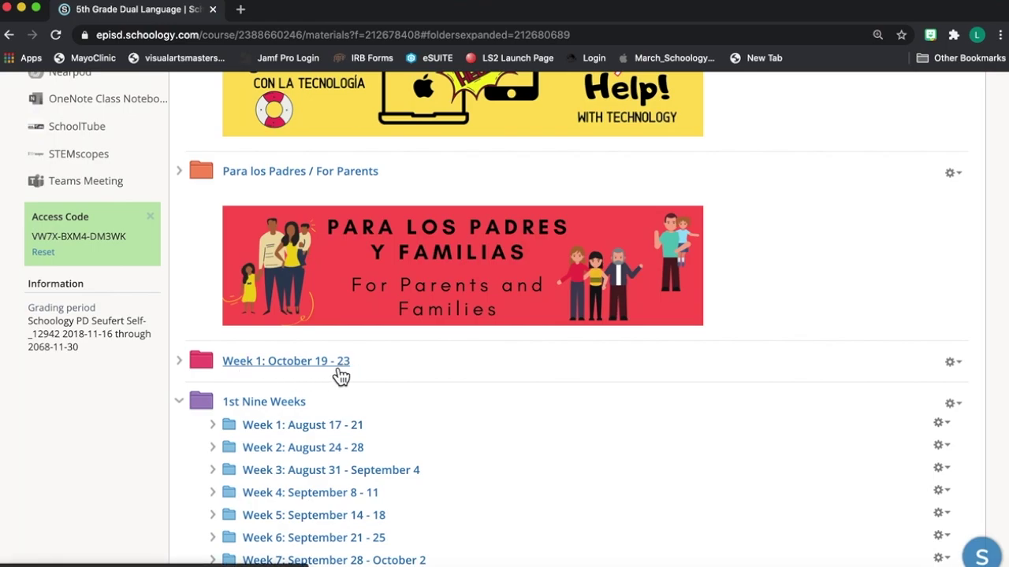
pyautogui.scroll(-3, 309, 428)
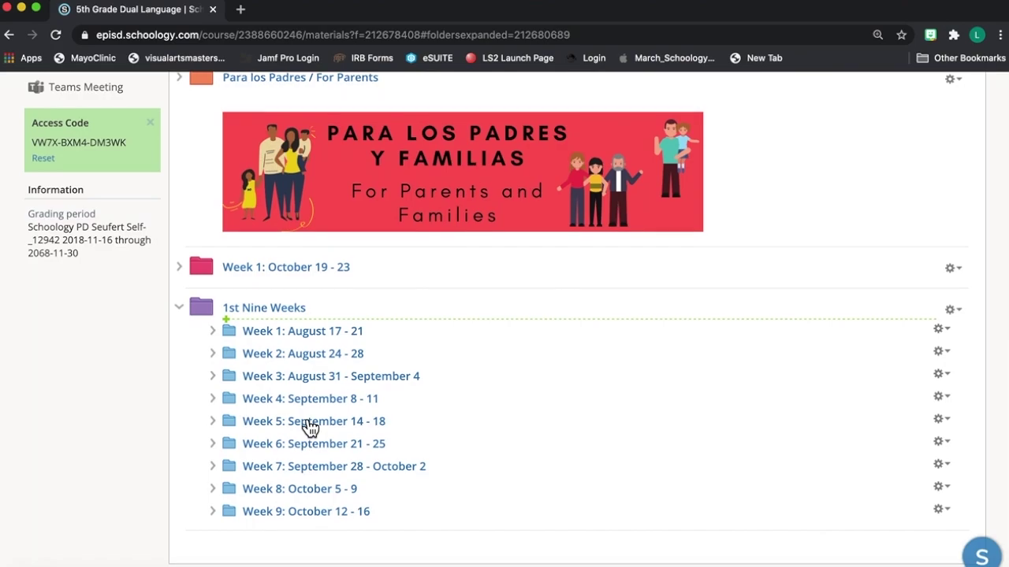